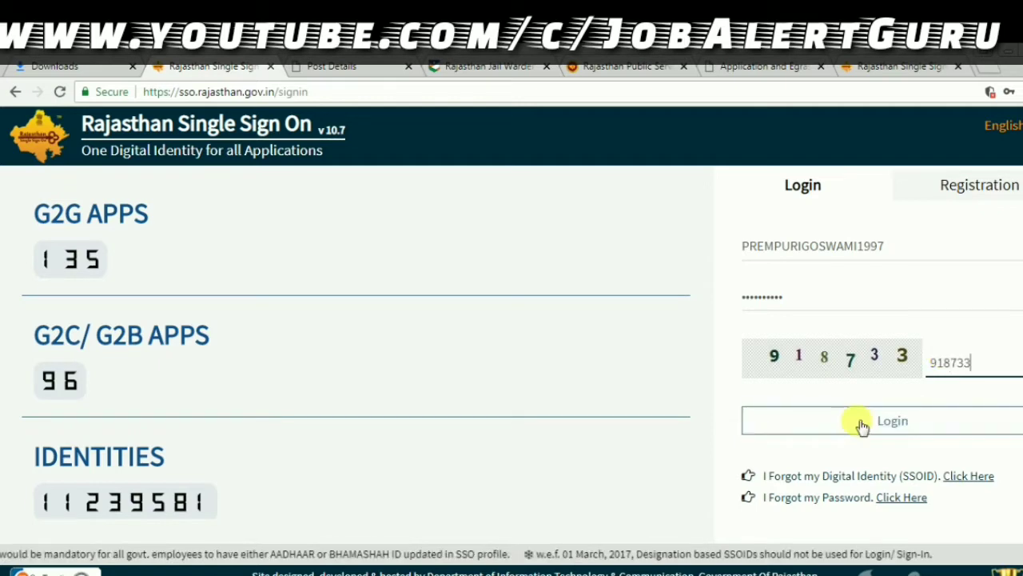
- Log in to Rajasthan SSO and go to the Recruitment Portal dashboard
click(861, 426)
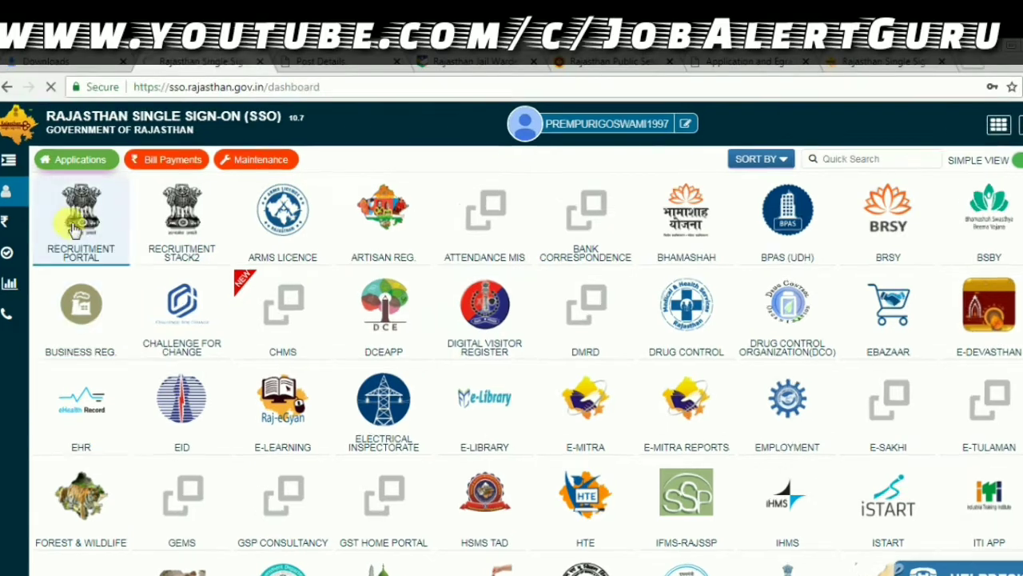
click(83, 219)
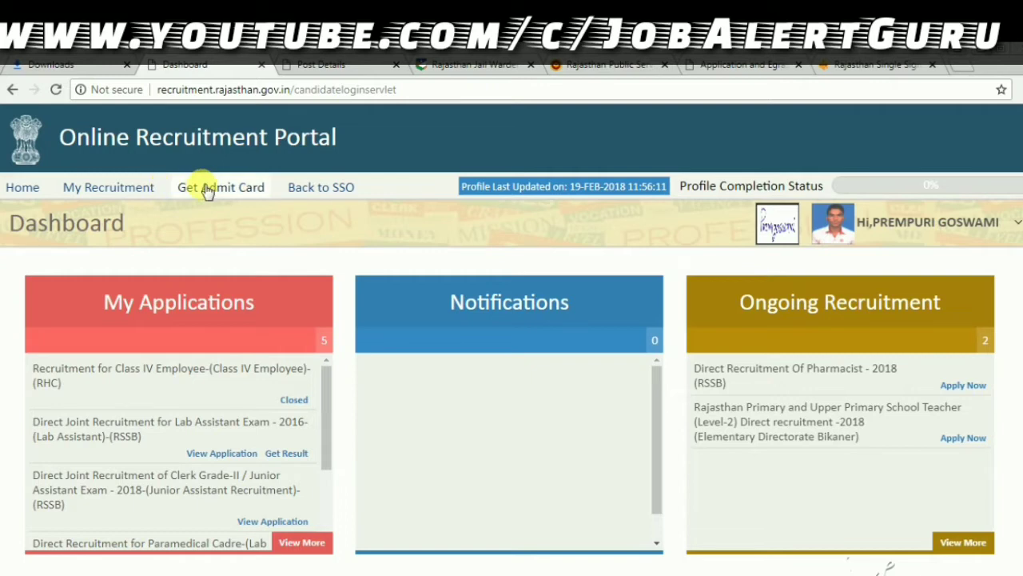
click(206, 190)
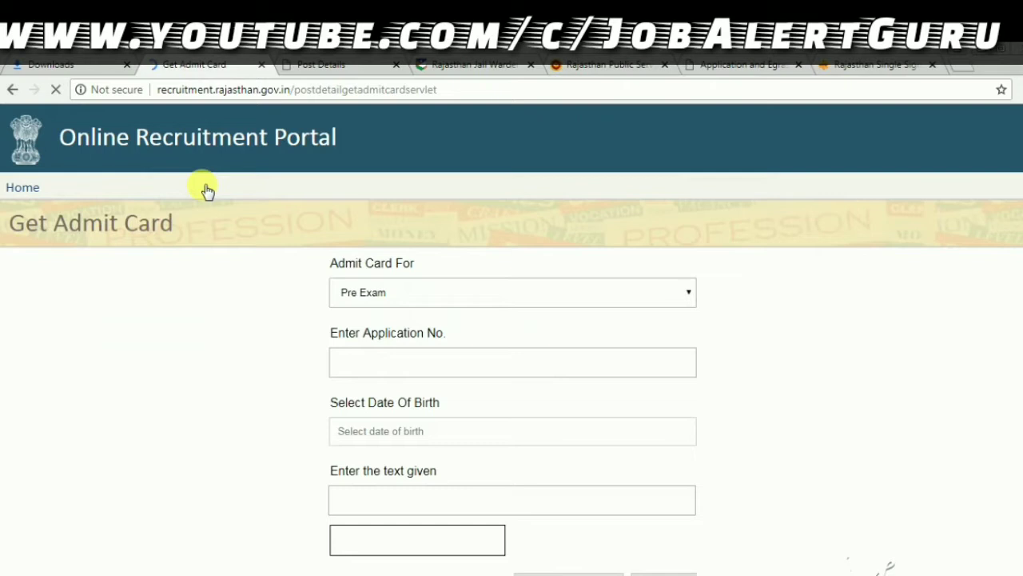
click(520, 290)
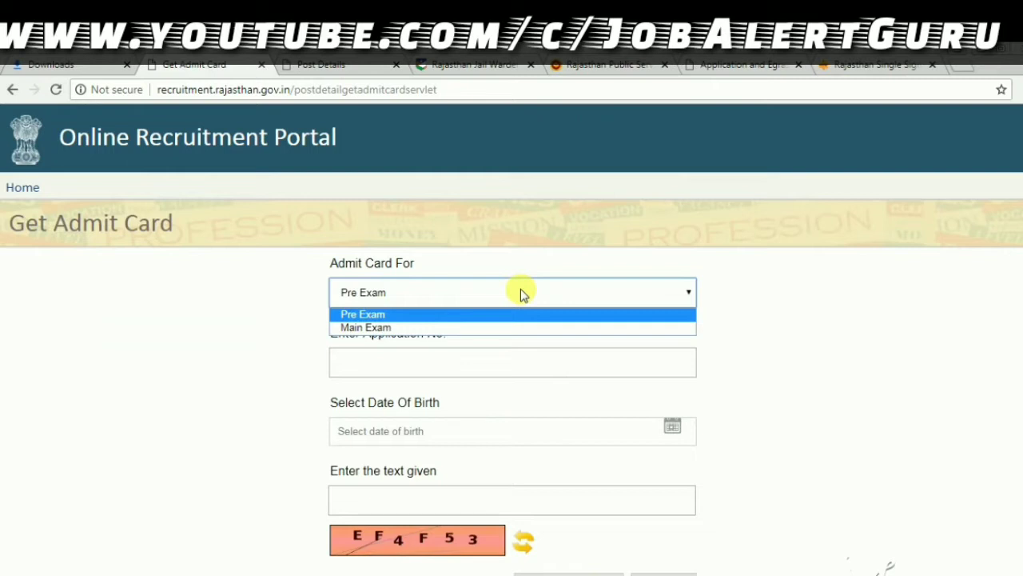
click(524, 314)
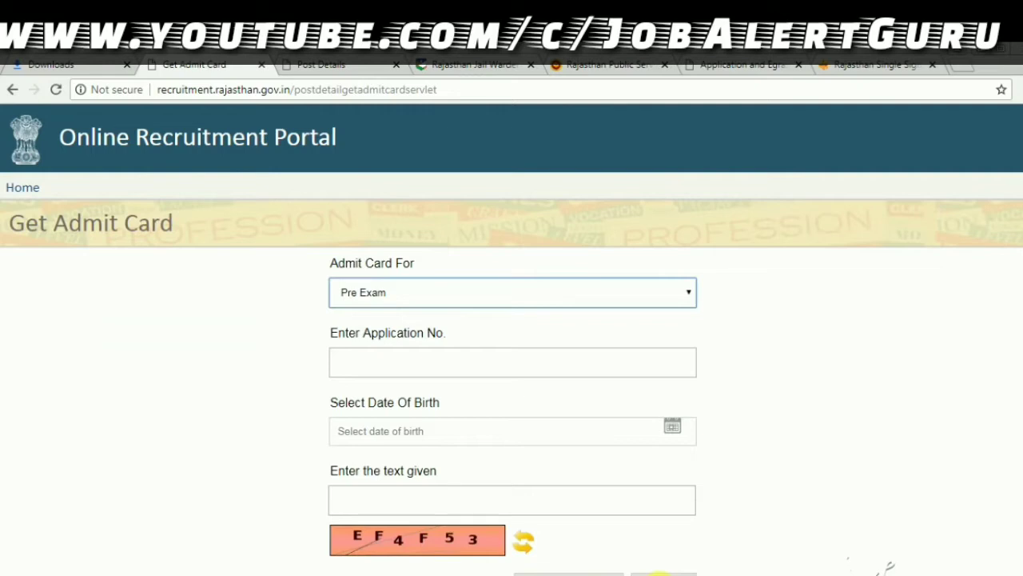
click(659, 572)
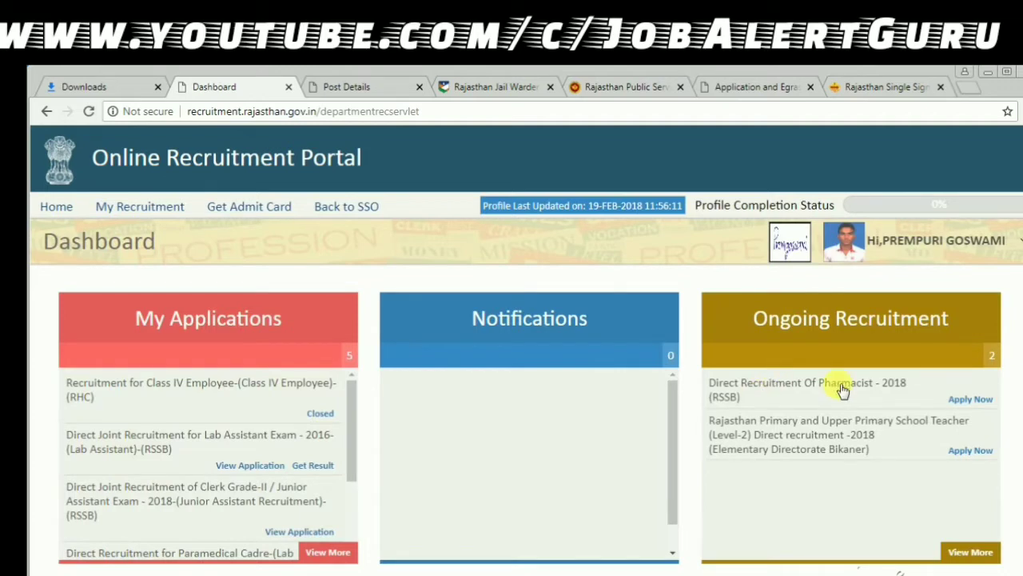
- Apply for Direct Recruitment Of Pharmacist - 2018, choosing Yes to fetch candidate profile data
drag(709, 383, 884, 392)
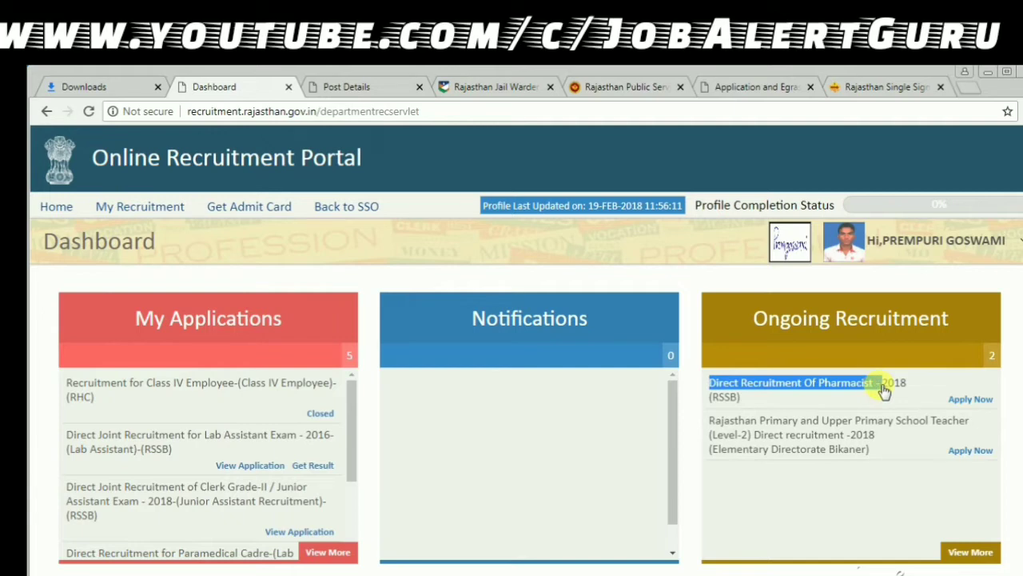
click(977, 404)
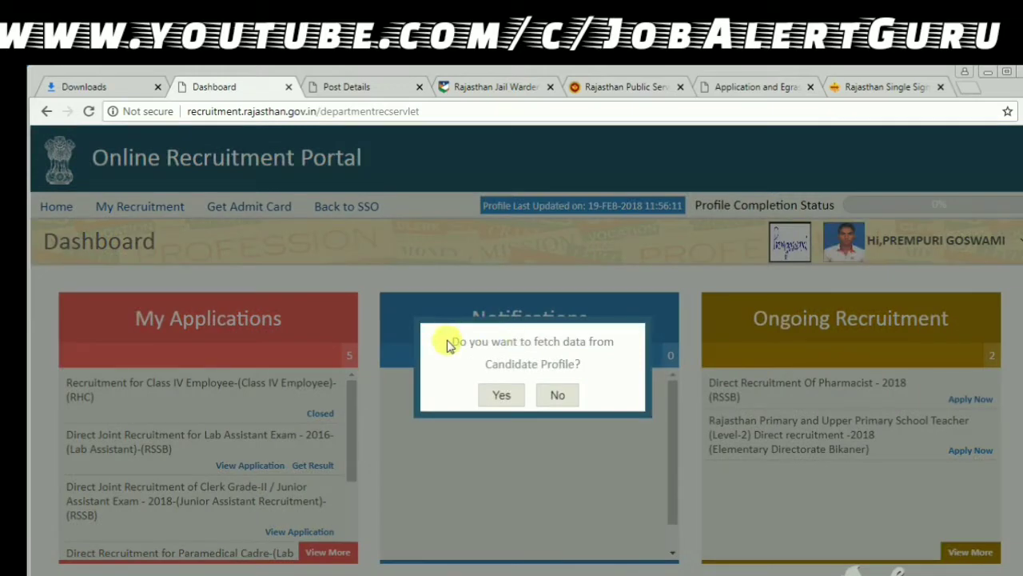
drag(453, 341, 587, 359)
click(587, 364)
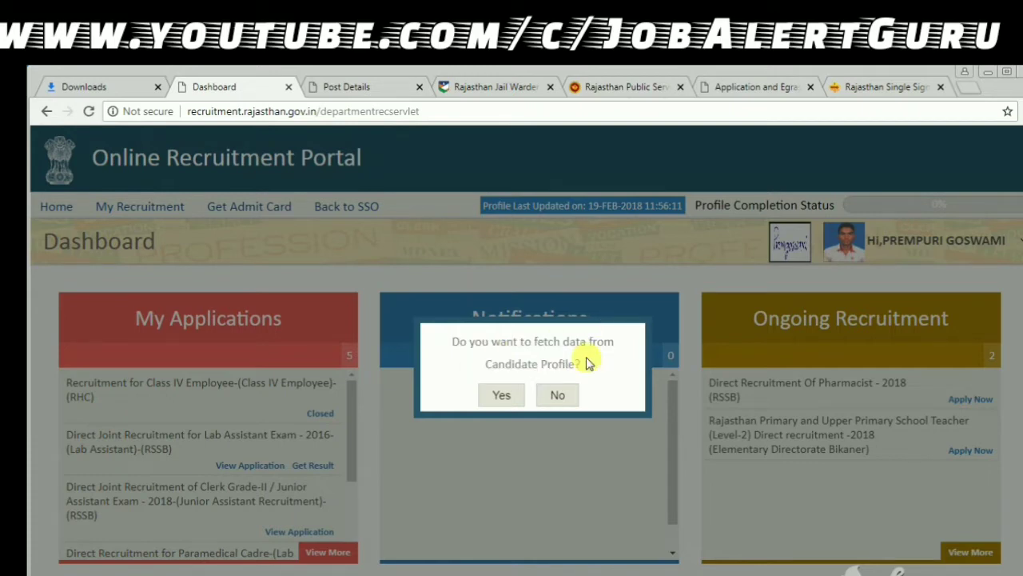
click(497, 400)
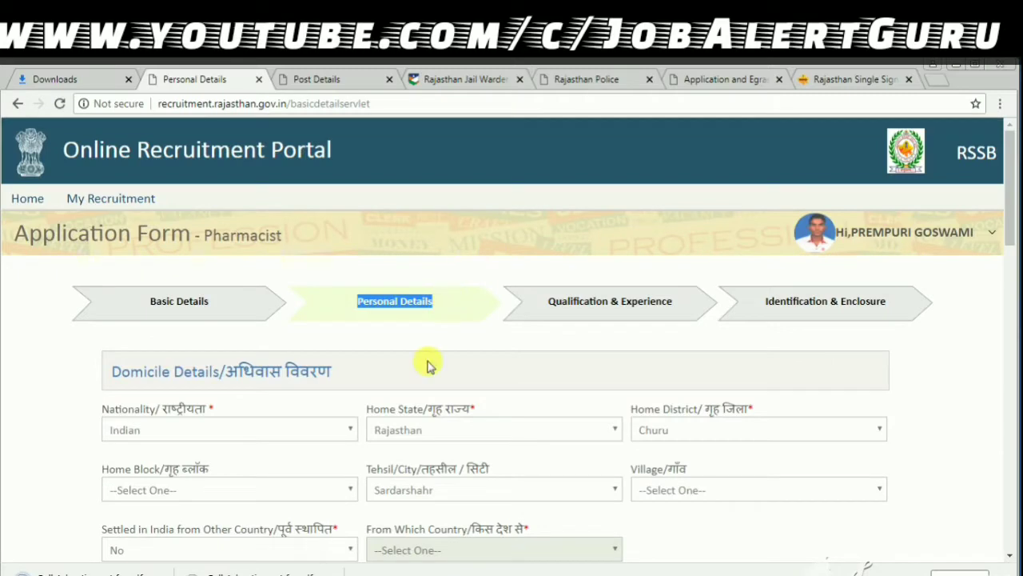
- Keep nationality as Indian and home state as Rajasthan
drag(225, 369, 407, 360)
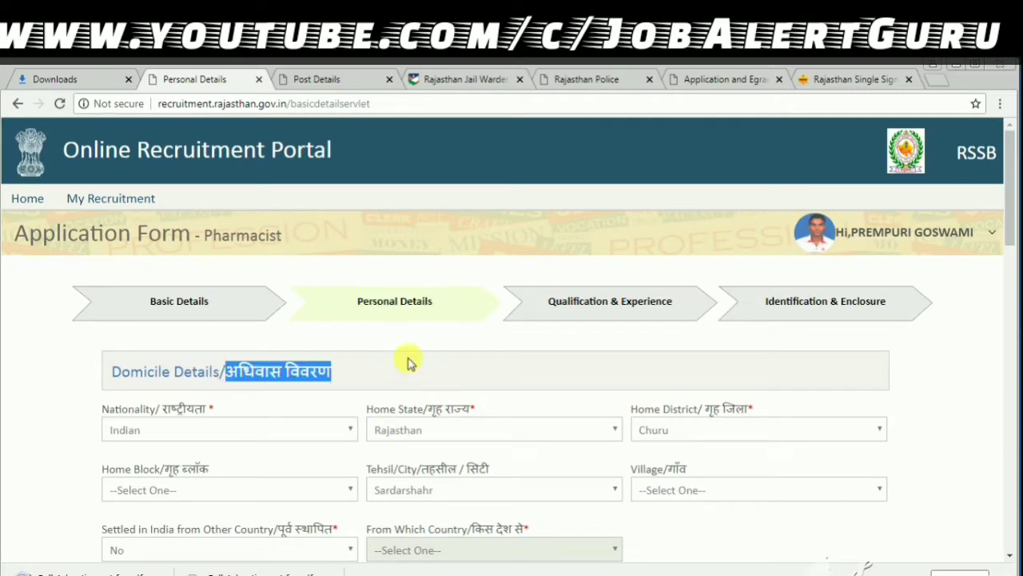
scroll(1009, 256, down, 1)
scroll(1009, 256, down, 3)
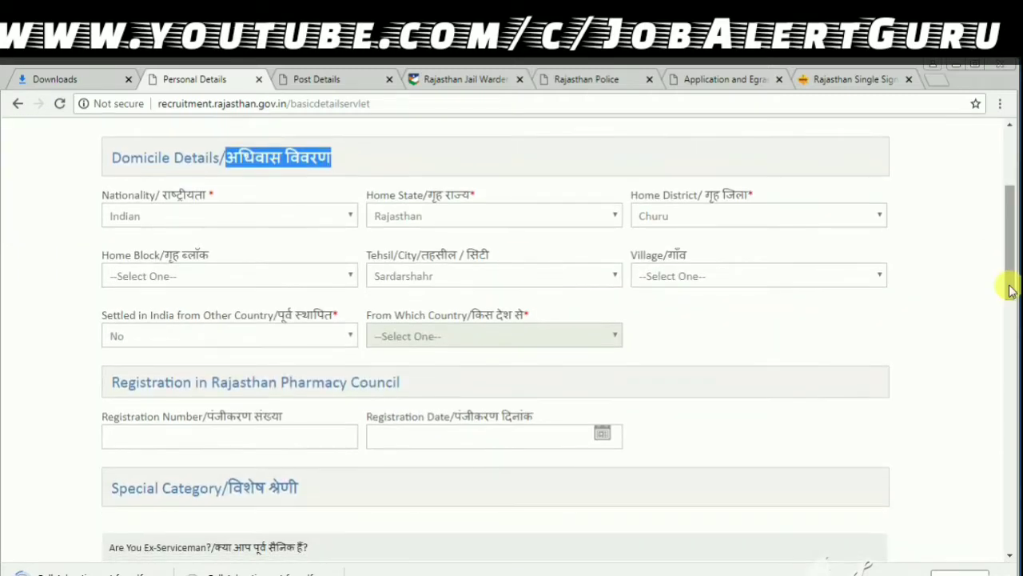
click(292, 221)
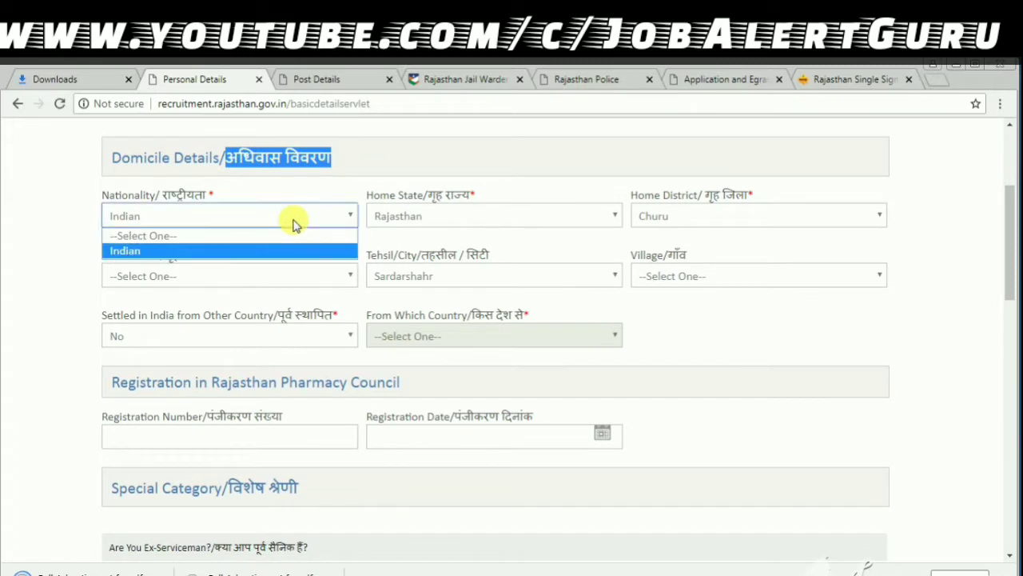
click(292, 221)
click(461, 216)
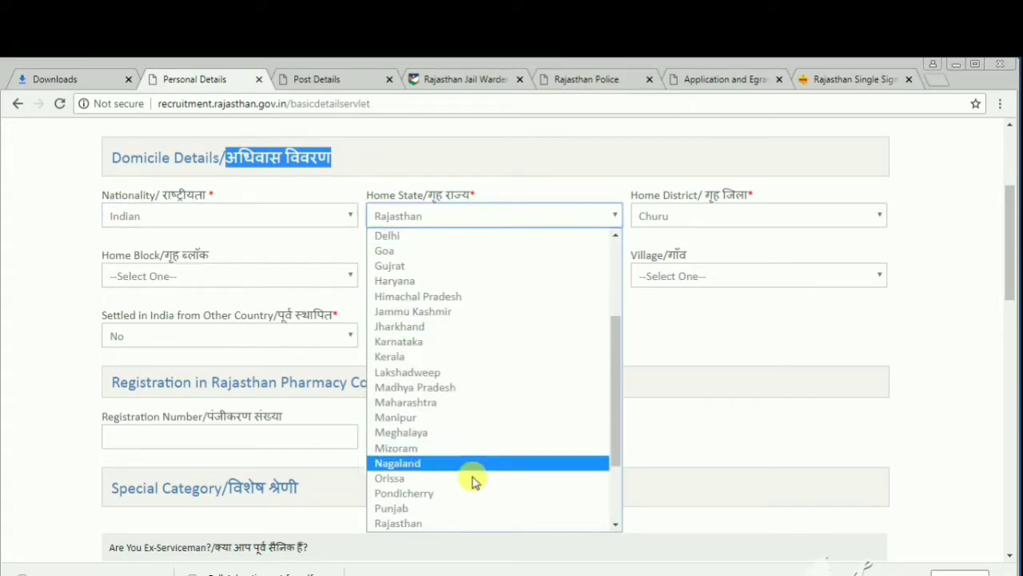
click(452, 523)
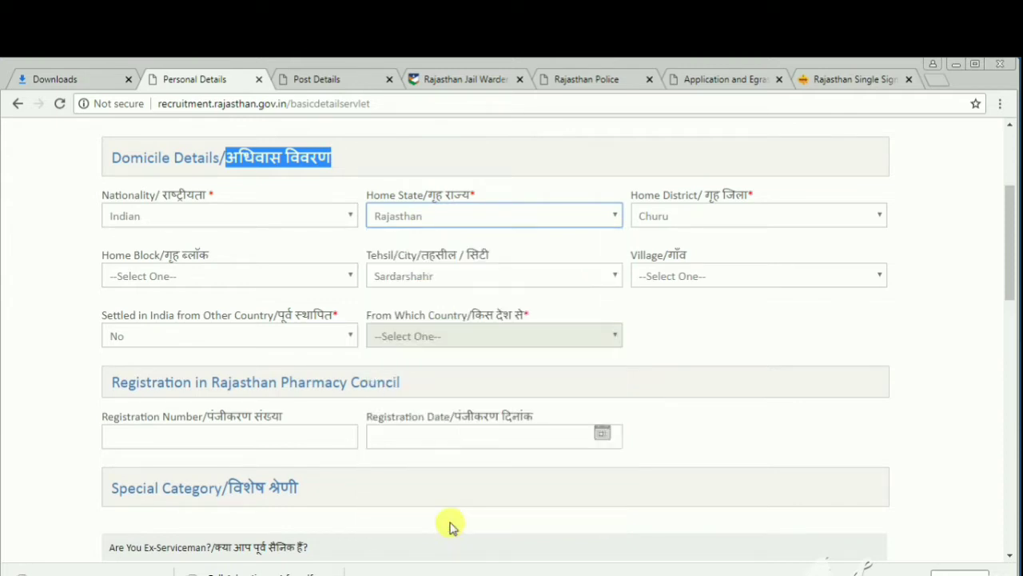
- Set home district Churu, block Sardarshahar, village Bheenwsar, and settled from another country No
click(685, 216)
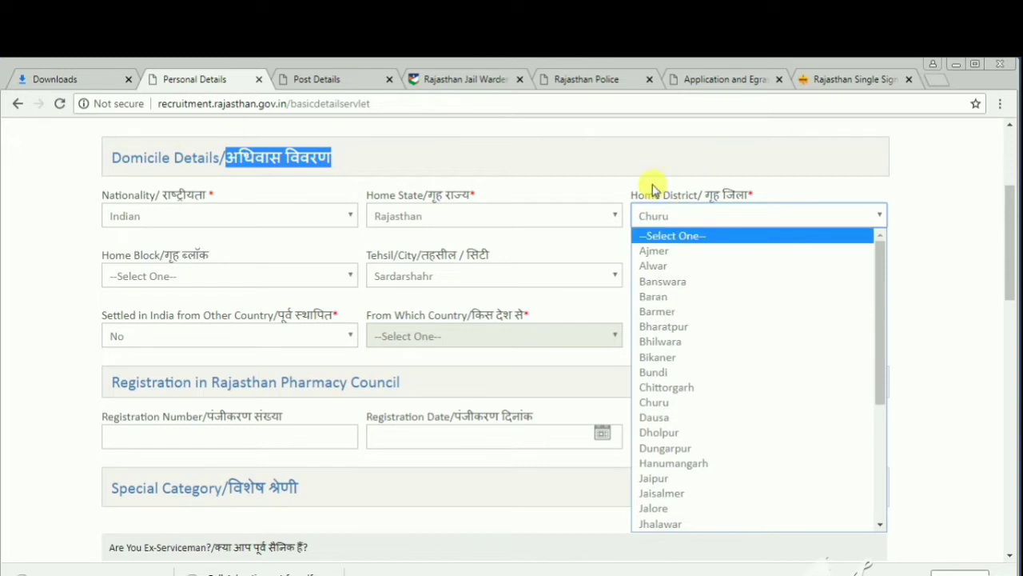
click(266, 277)
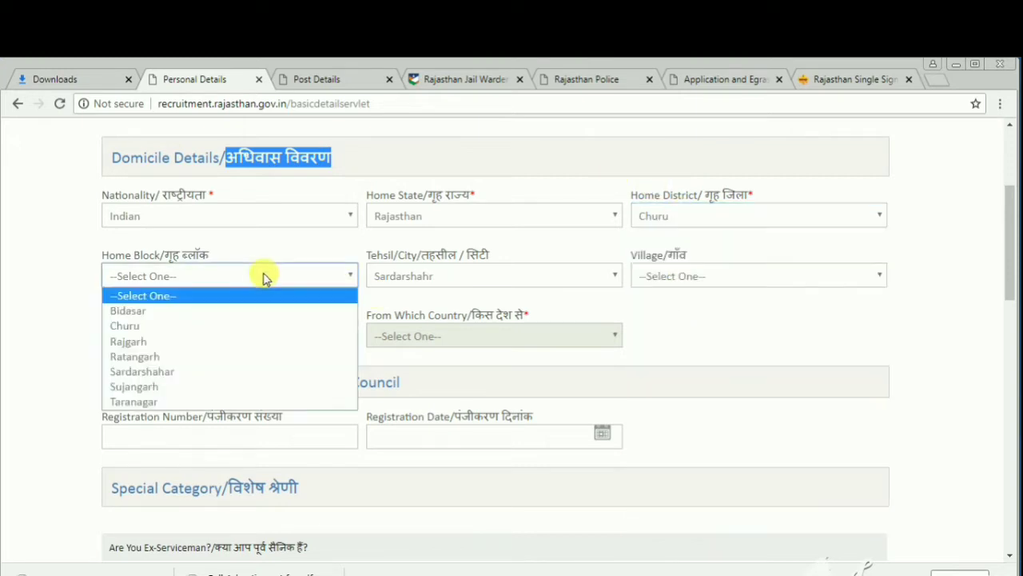
click(258, 371)
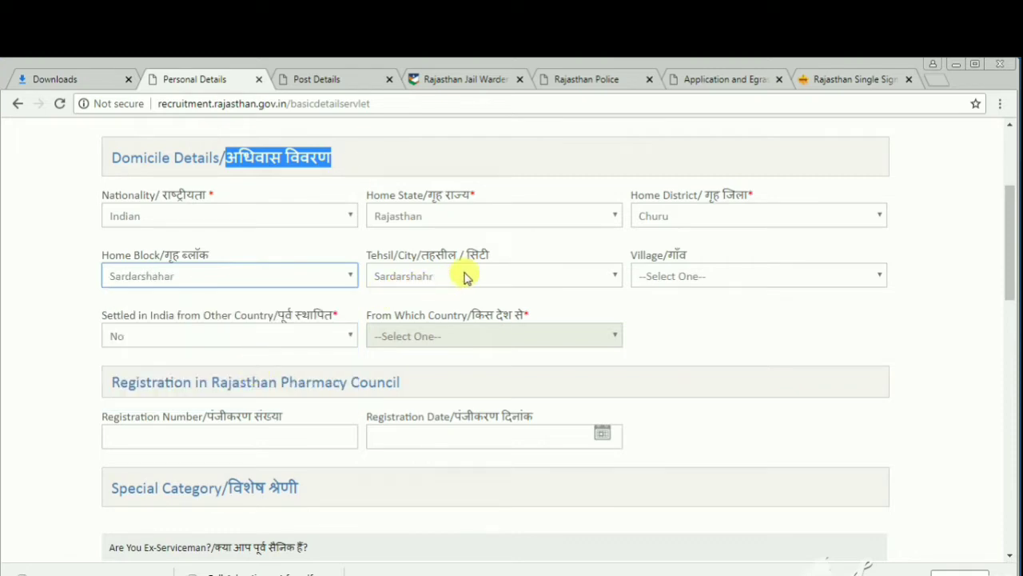
click(689, 271)
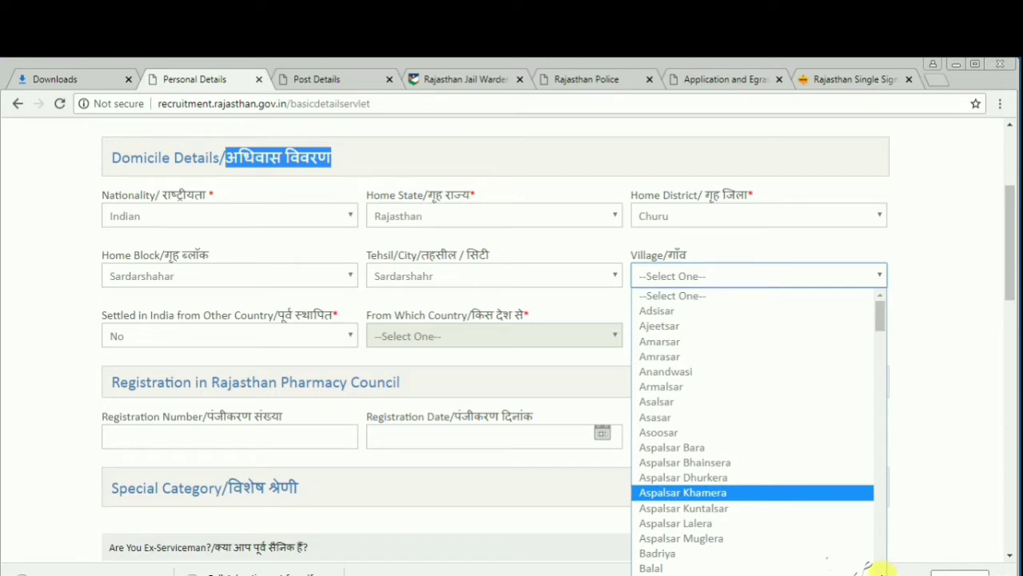
scroll(879, 569, down, 15)
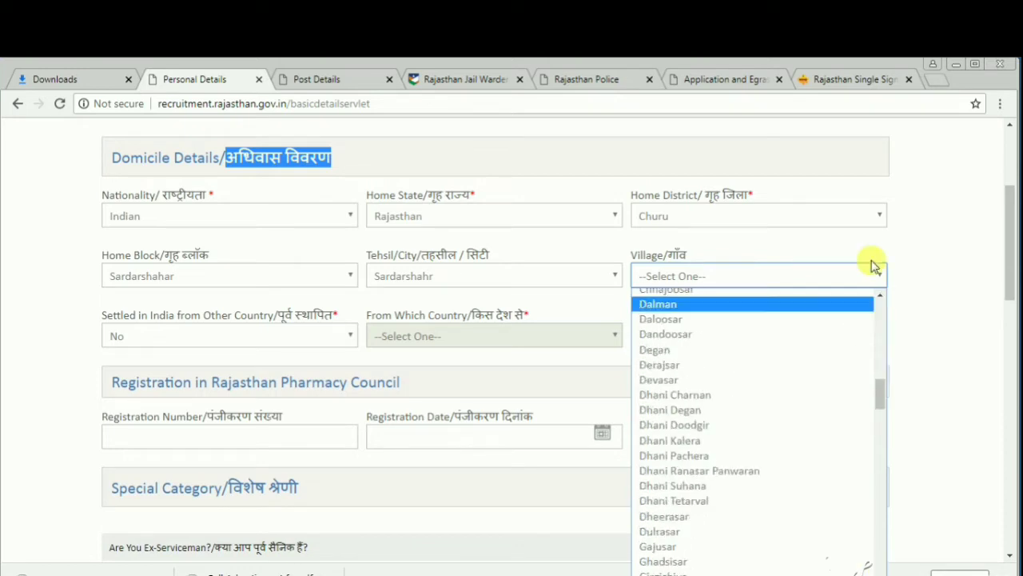
scroll(877, 294, up, 4)
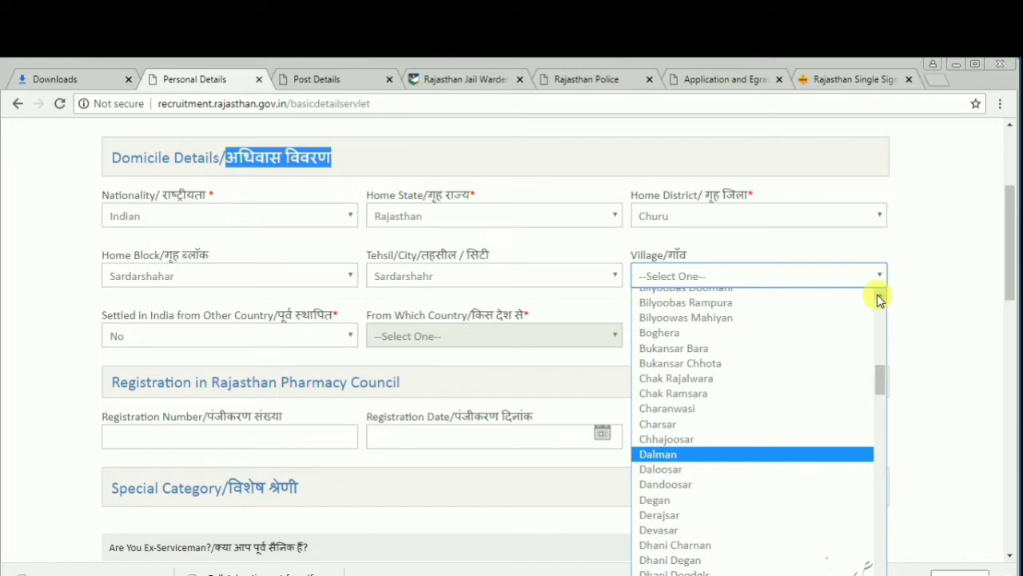
scroll(877, 297, up, 3)
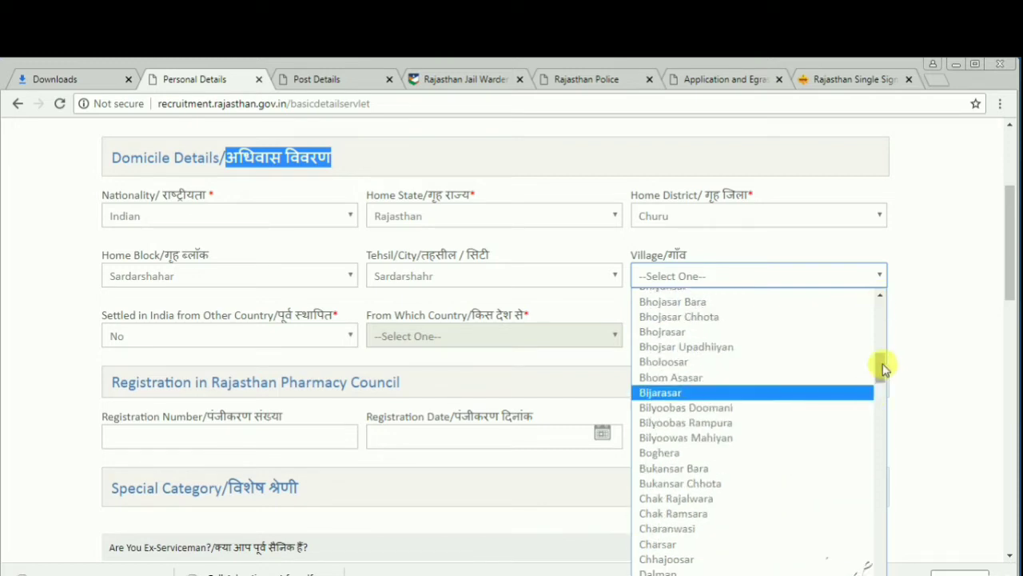
drag(884, 368, 880, 345)
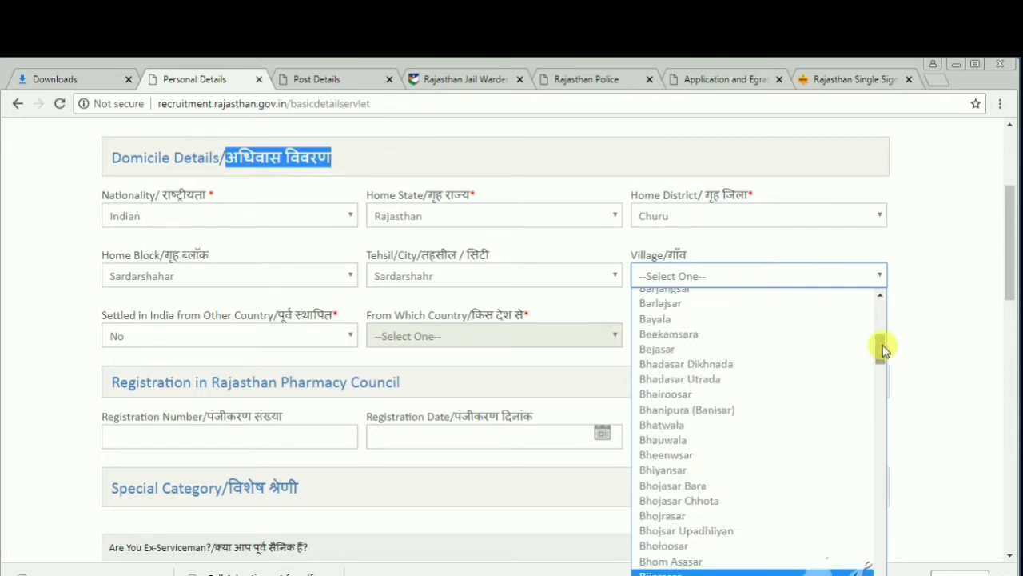
click(721, 453)
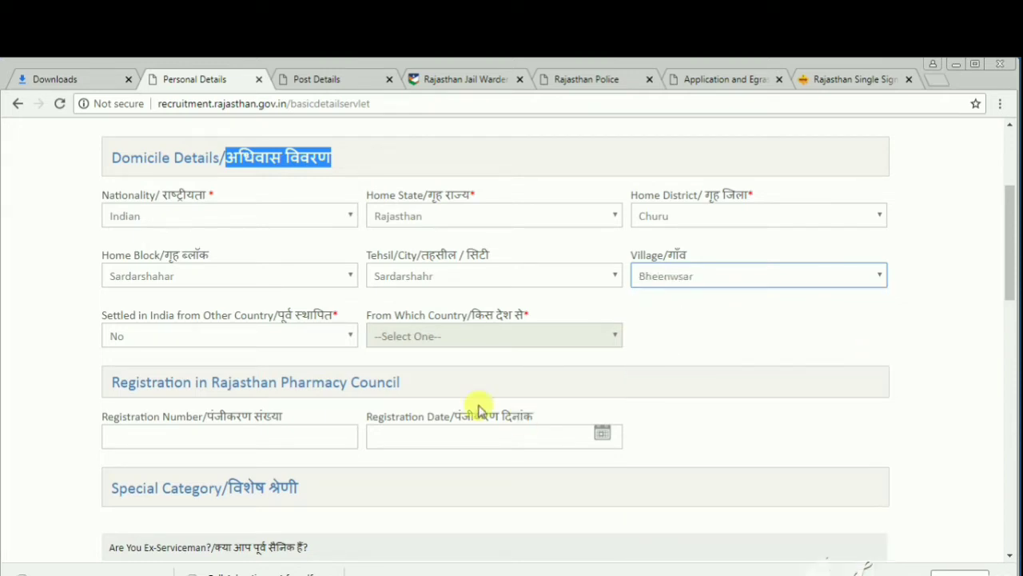
click(275, 342)
click(276, 342)
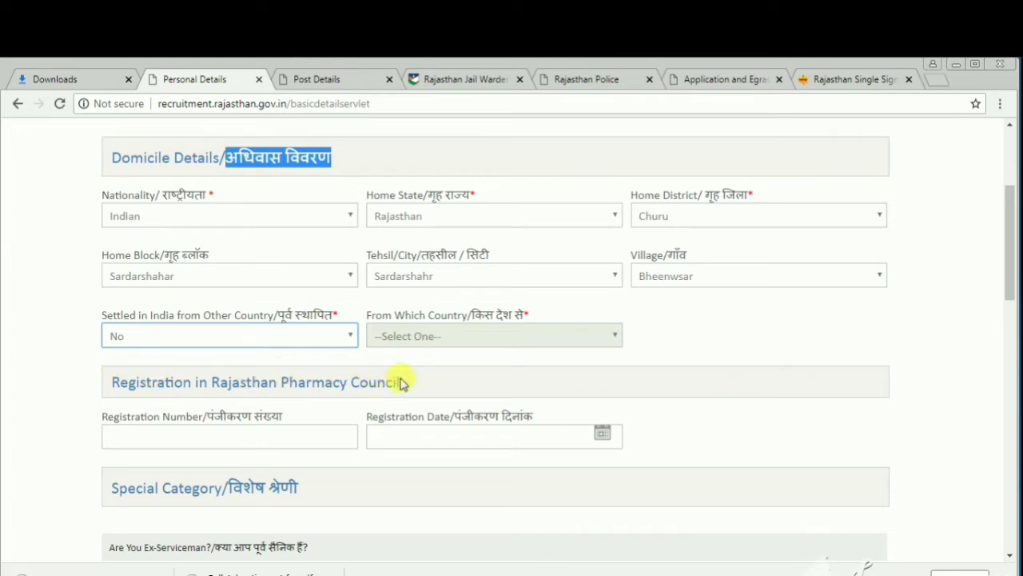
- Enter the Rajasthan Pharmacy Council registration number and set its date to 10-Aug-2015
drag(403, 384, 115, 386)
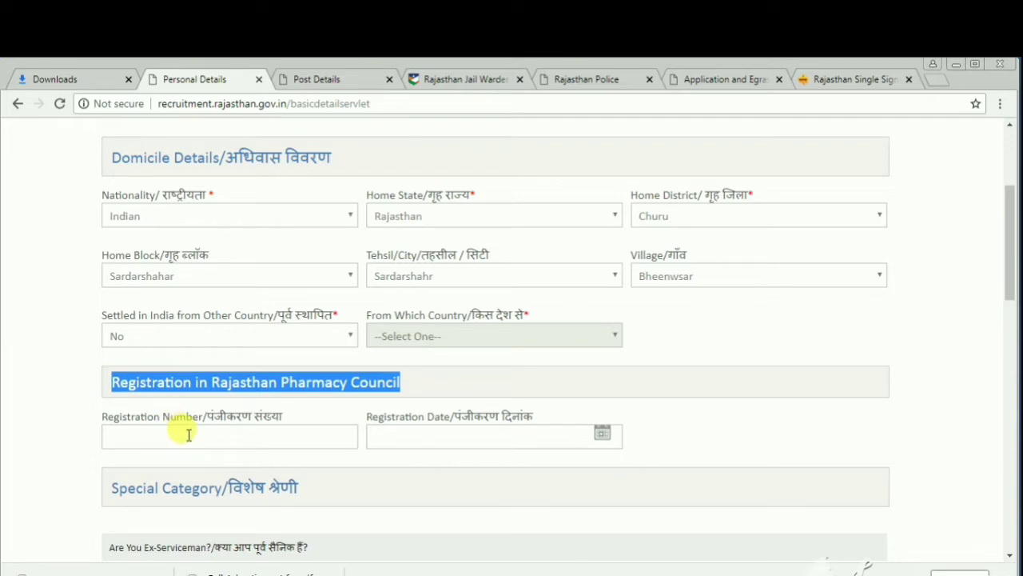
click(188, 434)
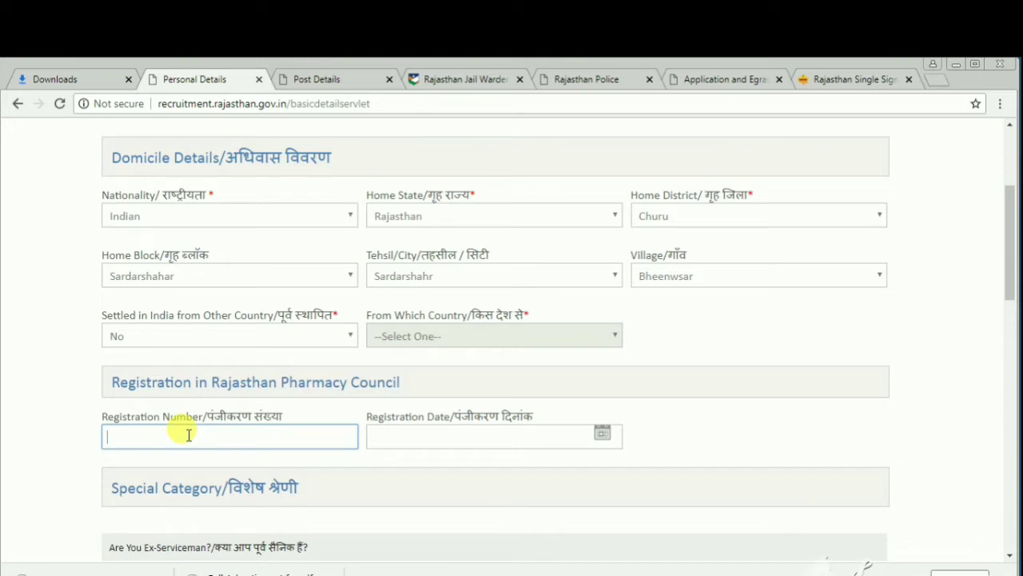
click(455, 442)
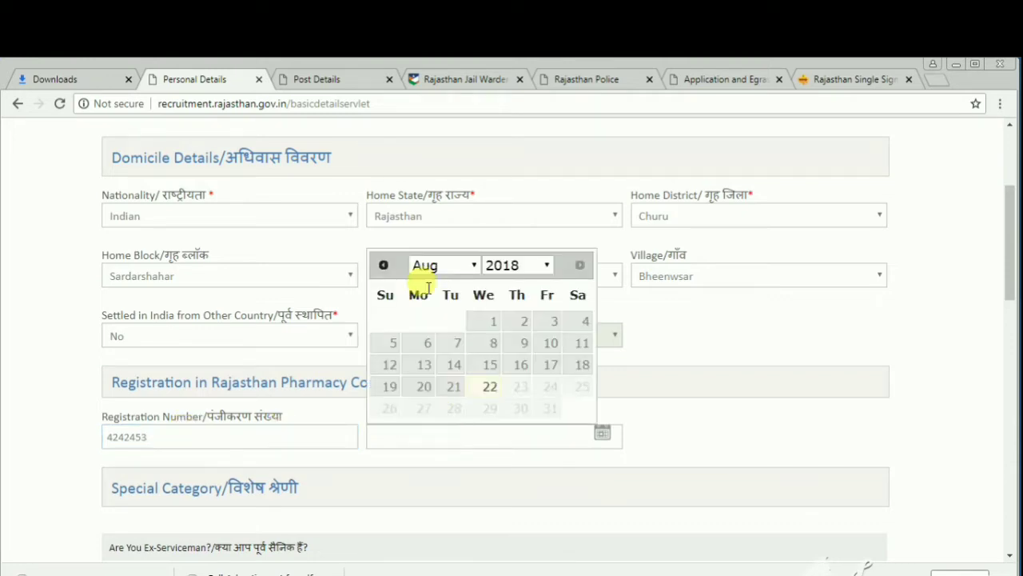
click(530, 269)
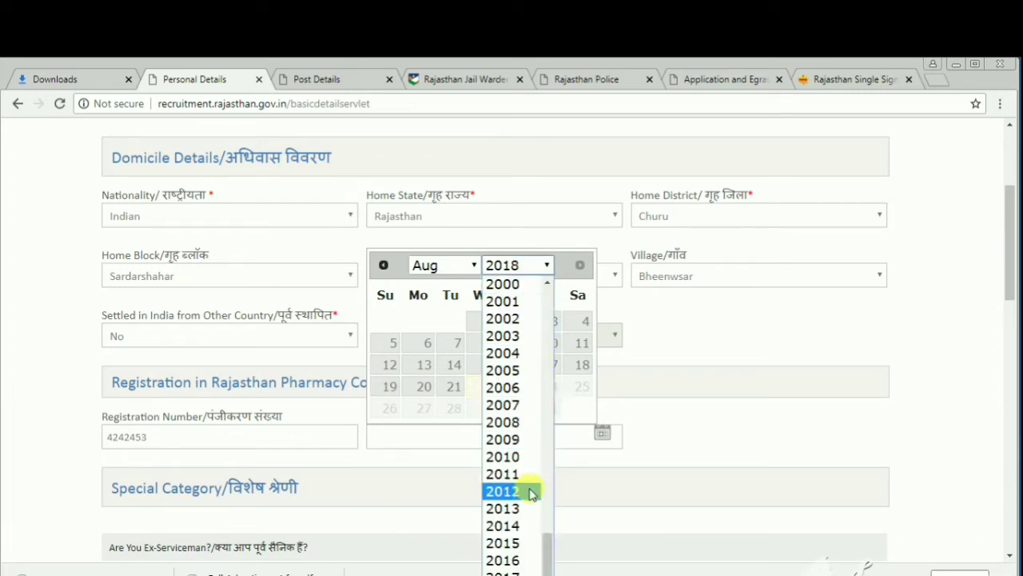
click(515, 550)
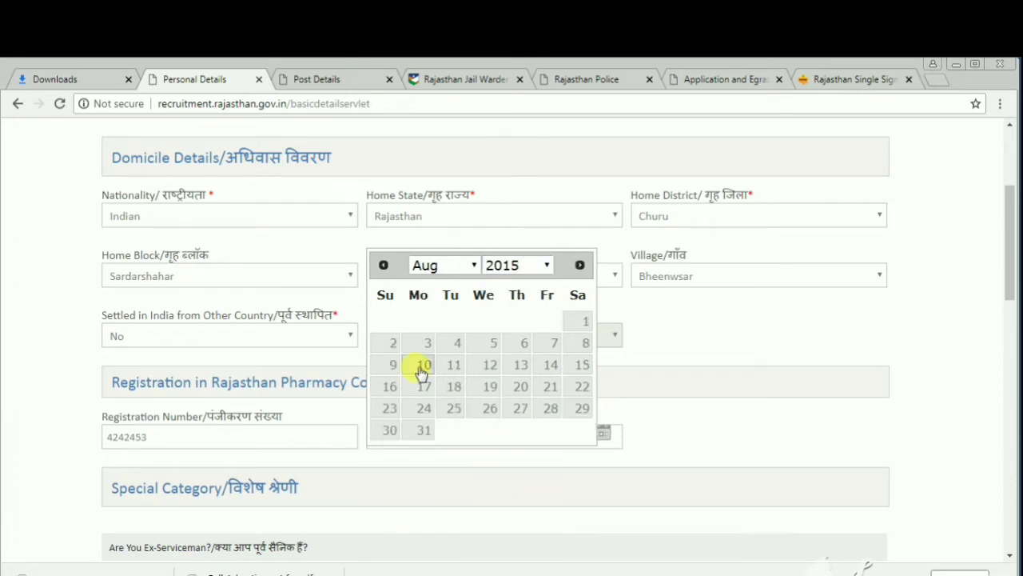
click(421, 364)
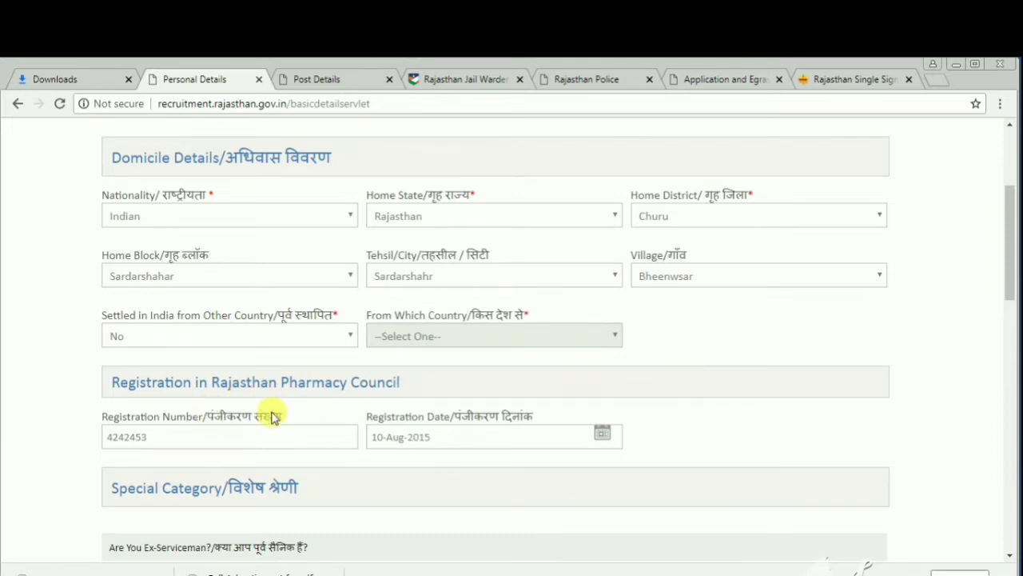
scroll(579, 258, down, 5)
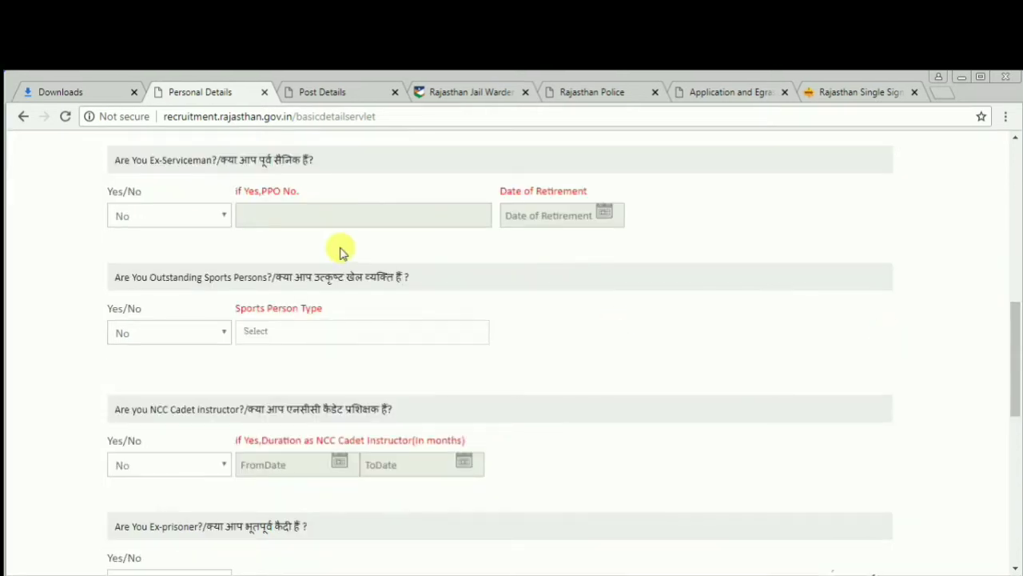
drag(175, 159, 320, 156)
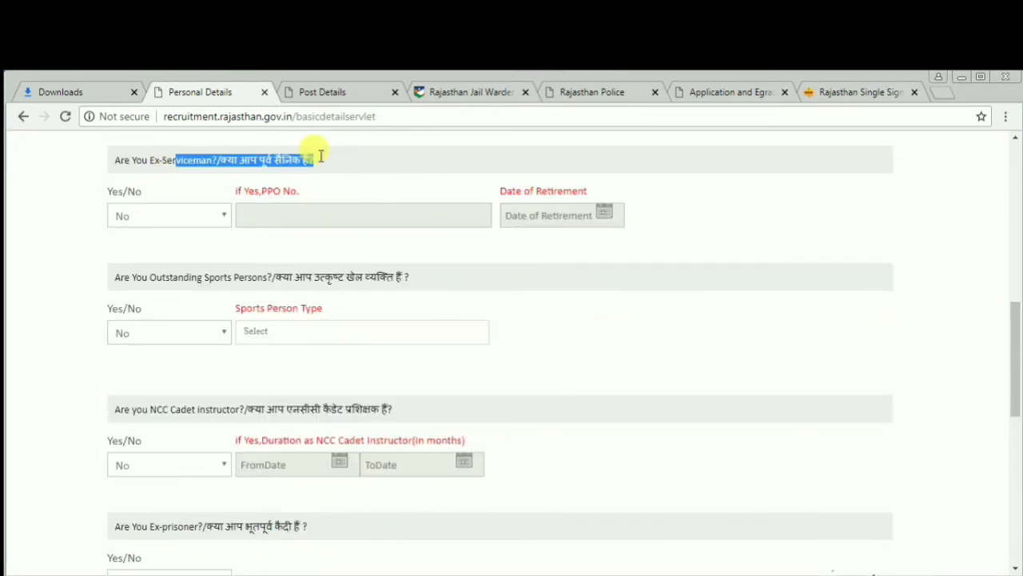
click(184, 222)
click(184, 221)
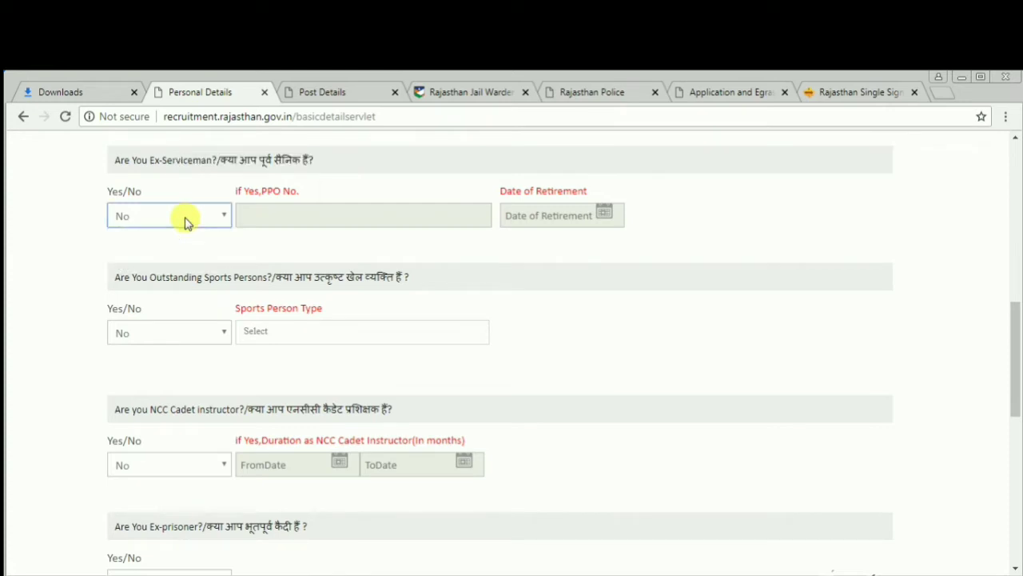
click(214, 280)
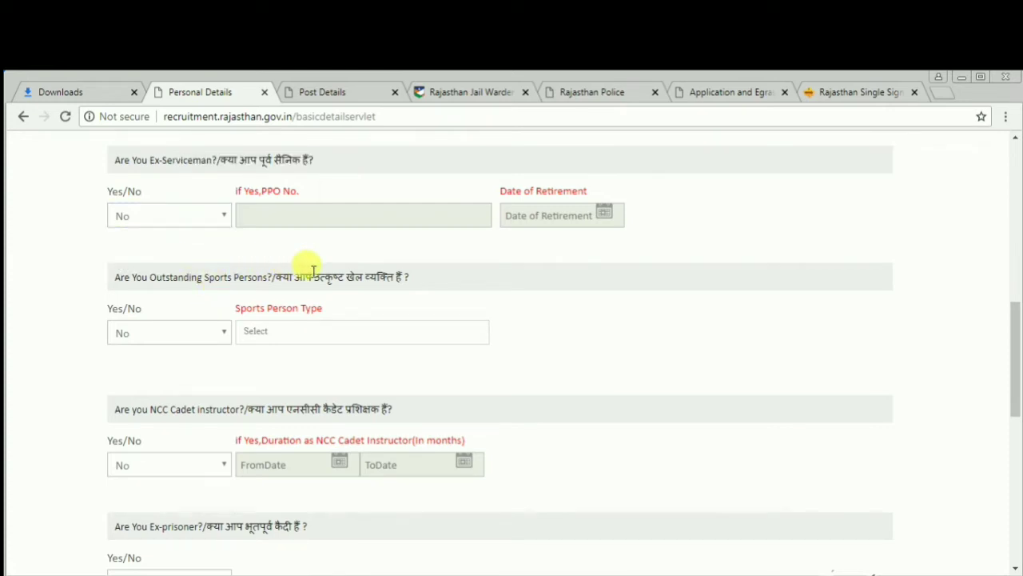
click(188, 331)
click(187, 330)
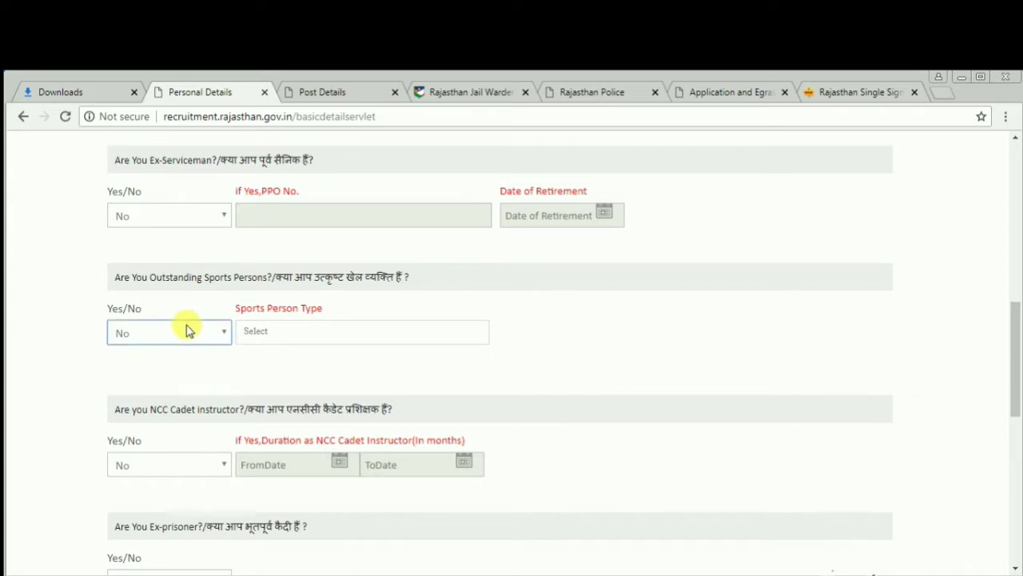
drag(200, 408, 388, 397)
click(385, 394)
click(194, 470)
click(194, 469)
drag(1014, 360, 1012, 414)
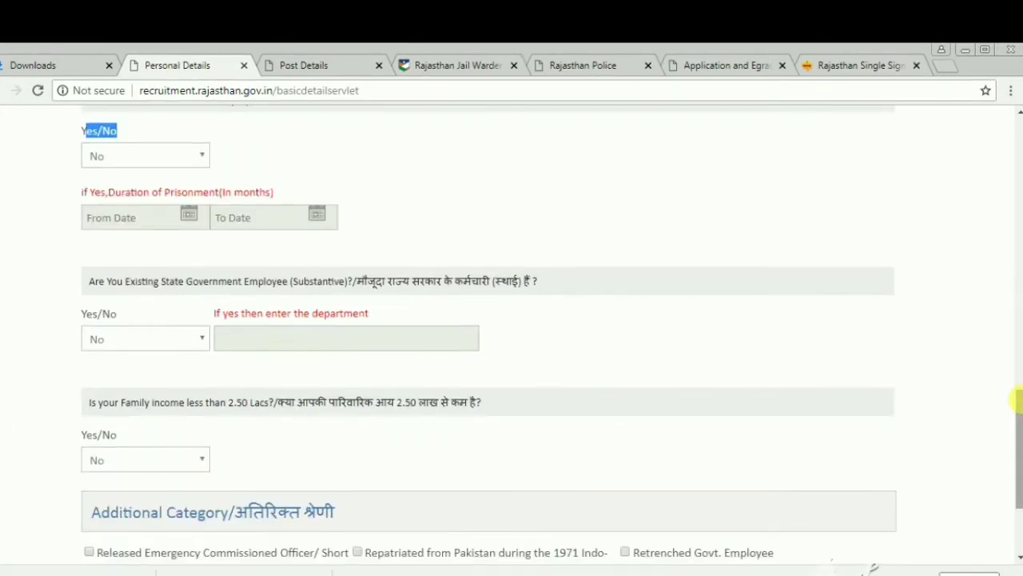
click(340, 271)
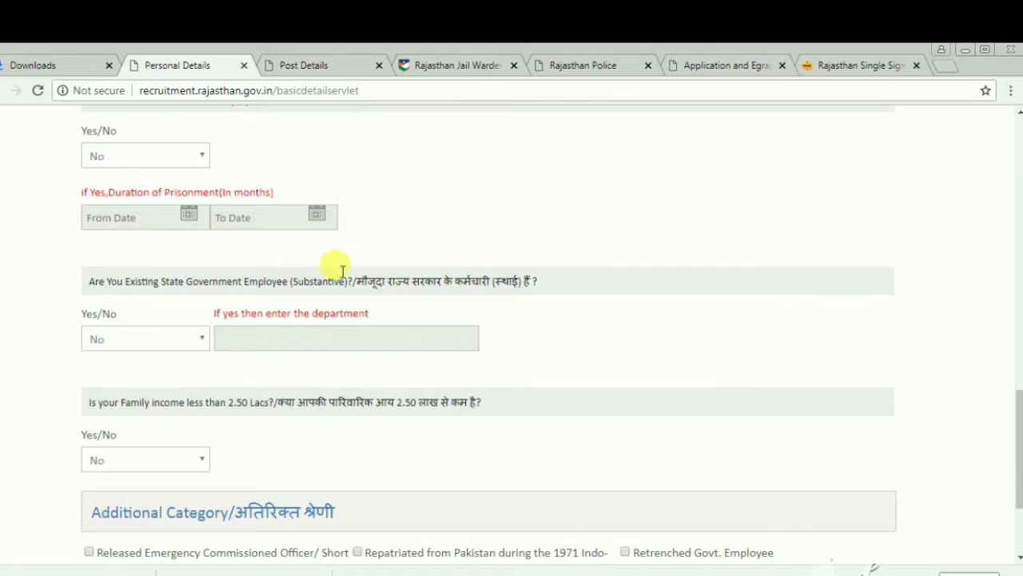
drag(531, 280, 341, 292)
click(341, 292)
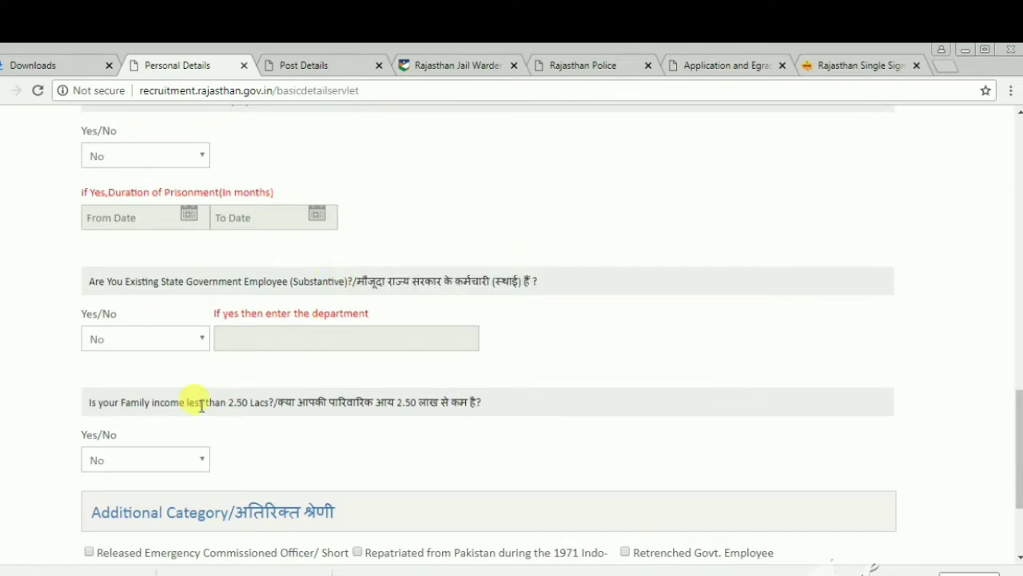
click(157, 343)
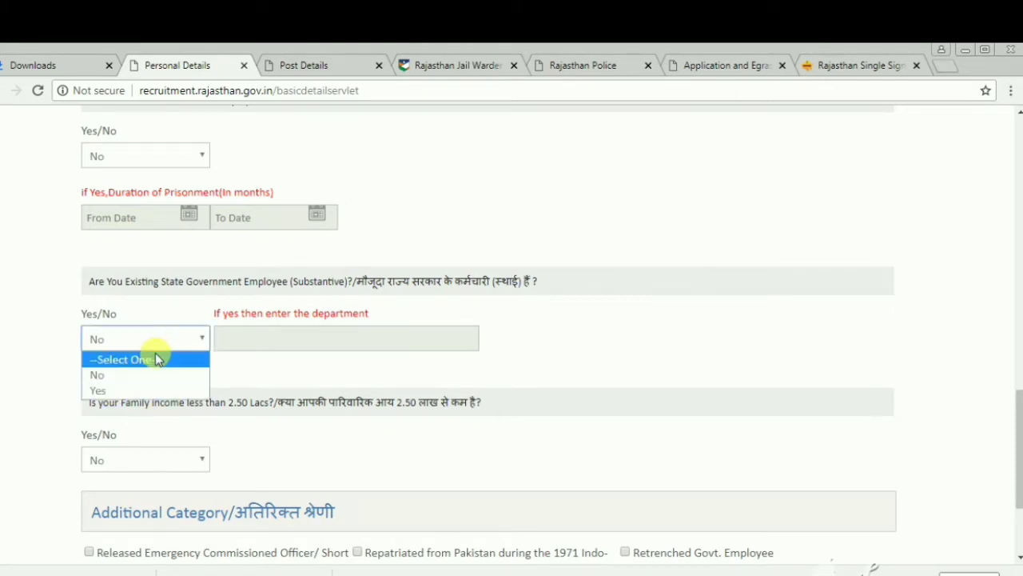
click(156, 376)
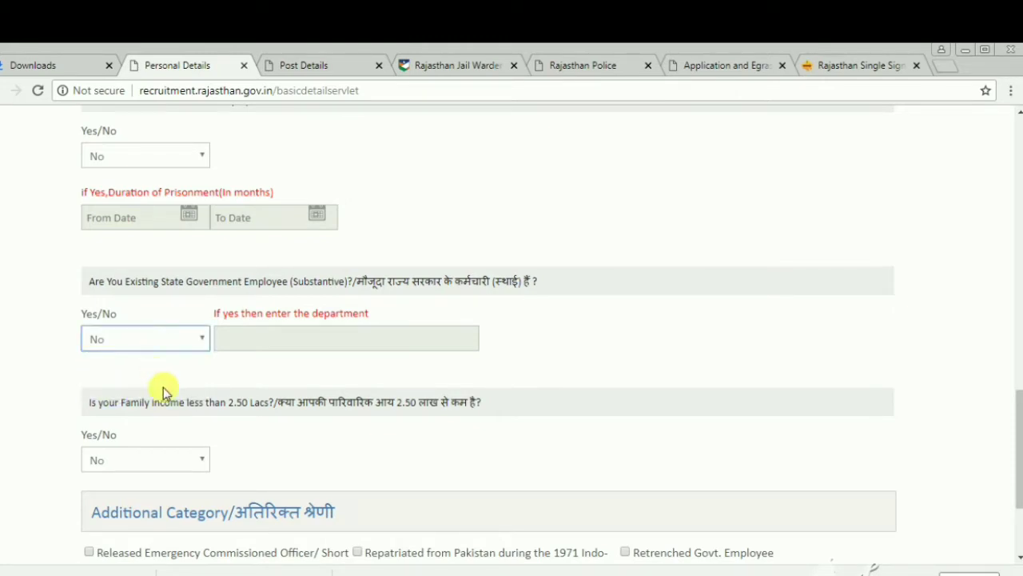
drag(176, 404, 443, 401)
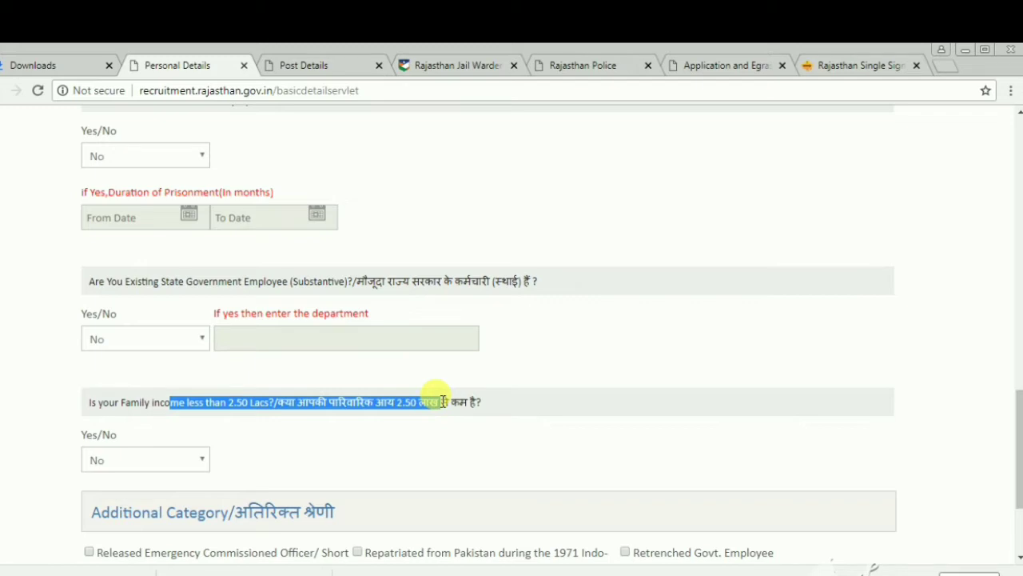
- Answer Yes to family income below 2.50 Lacs and accept the confirmation prompt
click(173, 461)
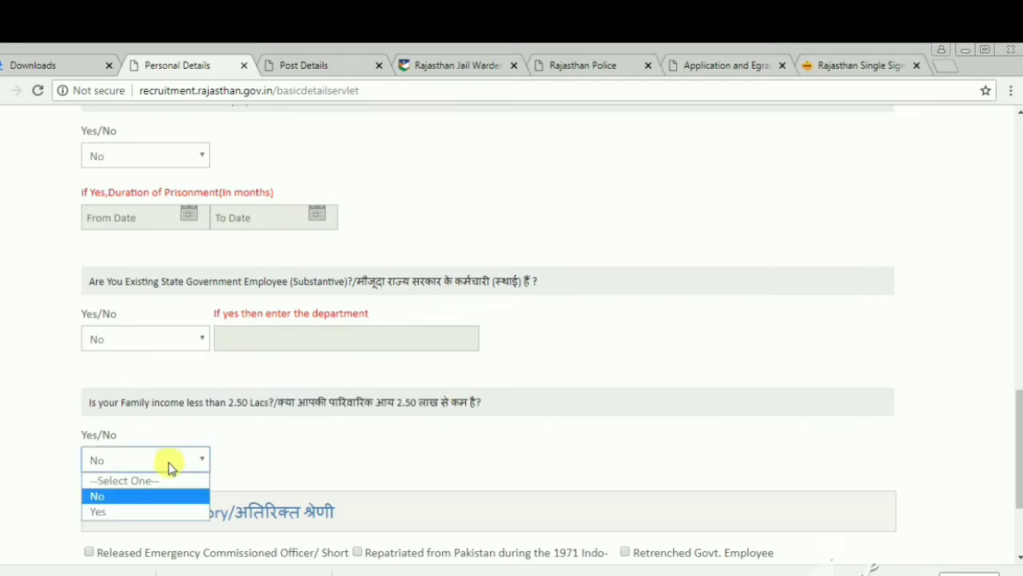
click(152, 512)
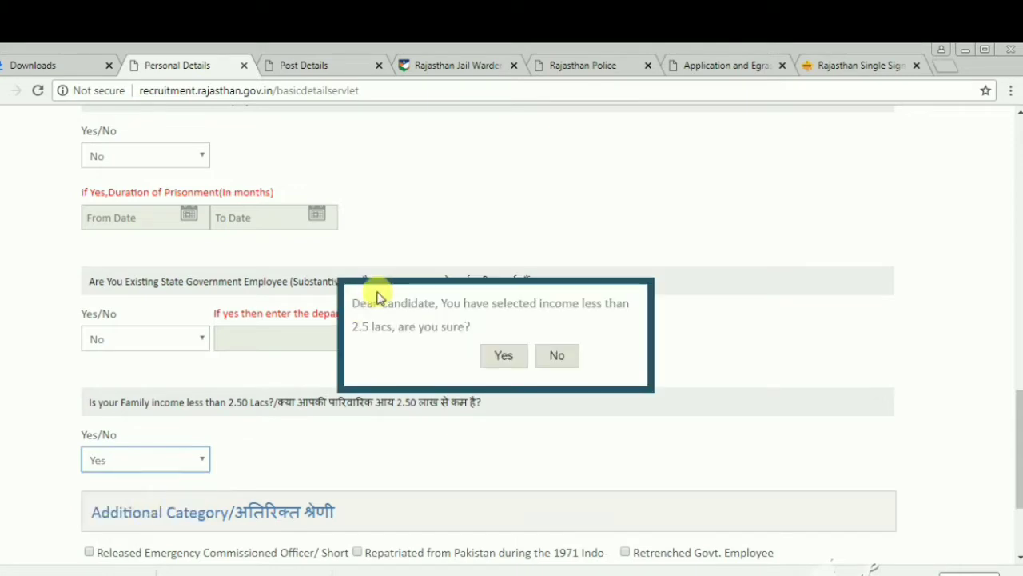
drag(357, 306, 626, 305)
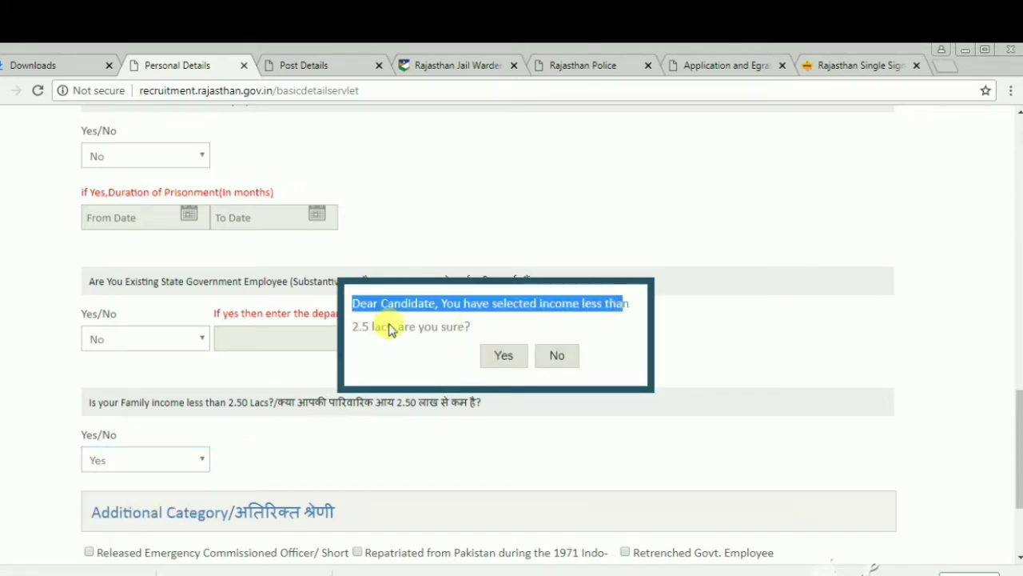
drag(367, 328, 476, 331)
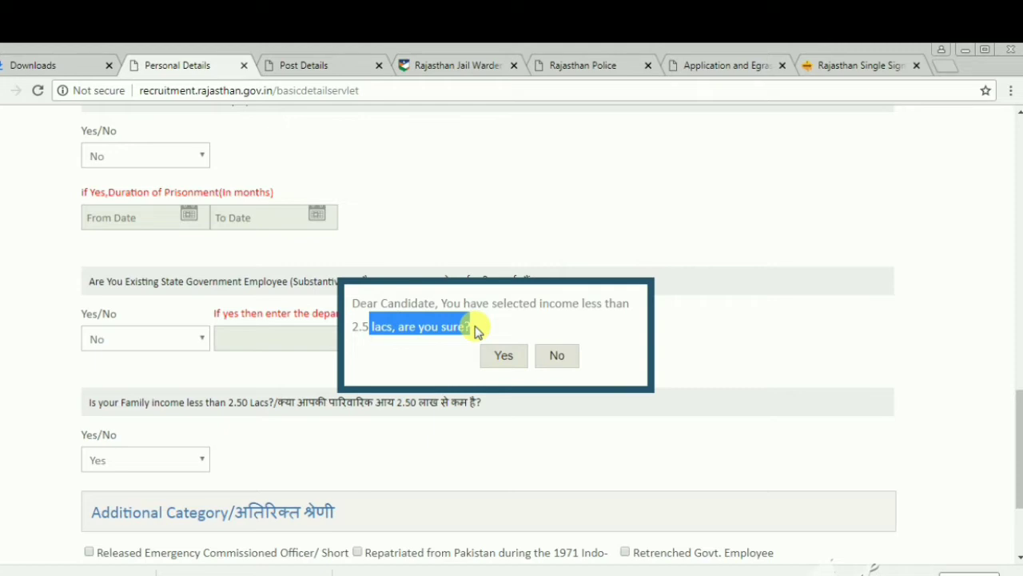
click(504, 357)
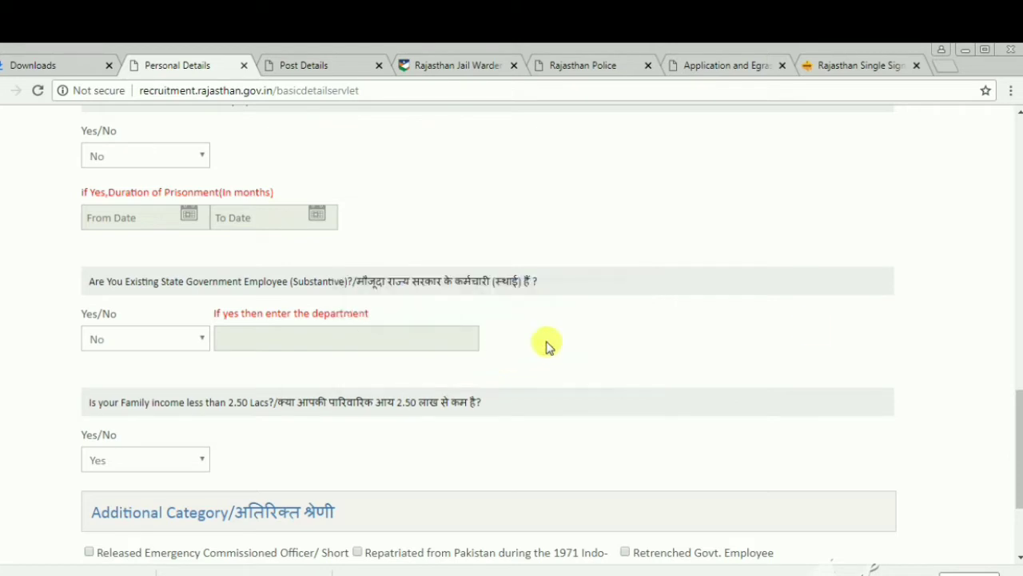
drag(1014, 407, 392, 457)
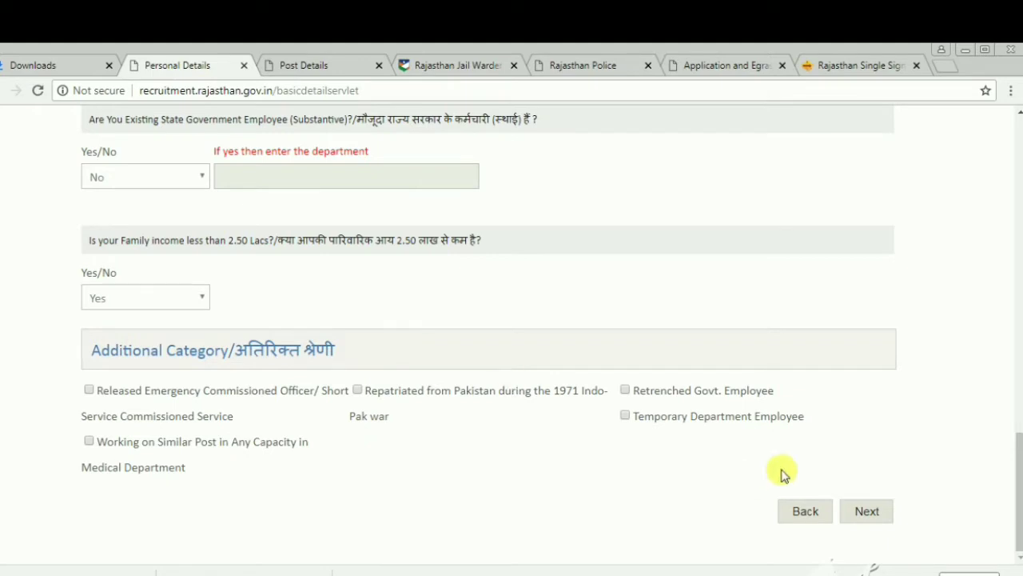
- Save Personal Details, review the Education Qualifications table, and open the Pharmacist 2018 advertisement PDF
click(865, 512)
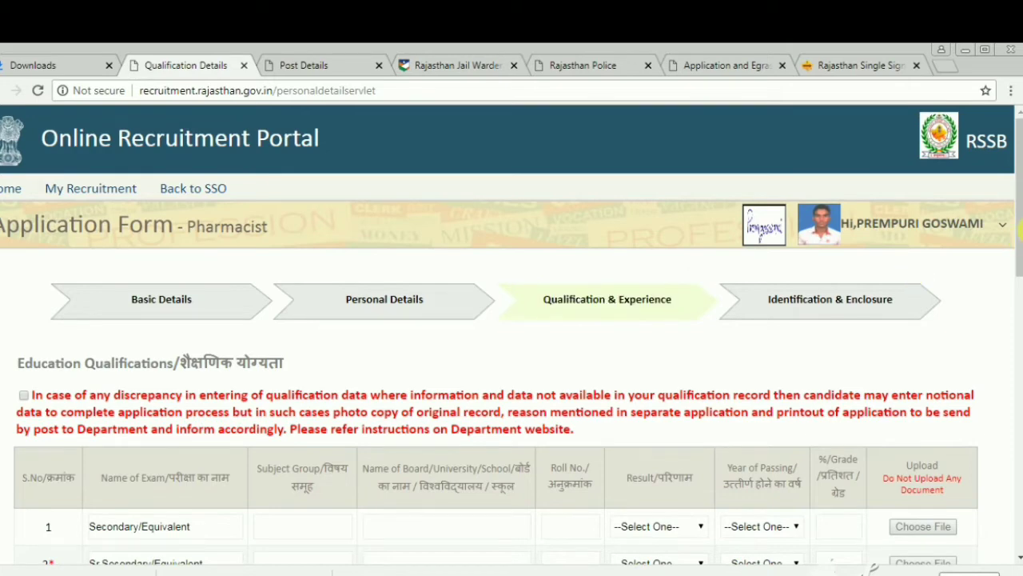
drag(1019, 233, 1021, 311)
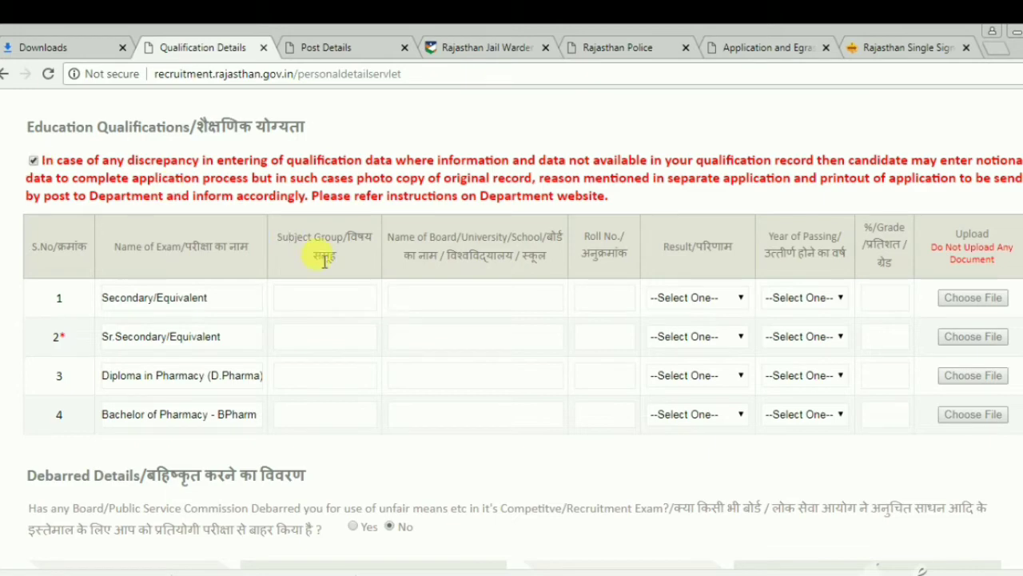
drag(108, 298, 240, 295)
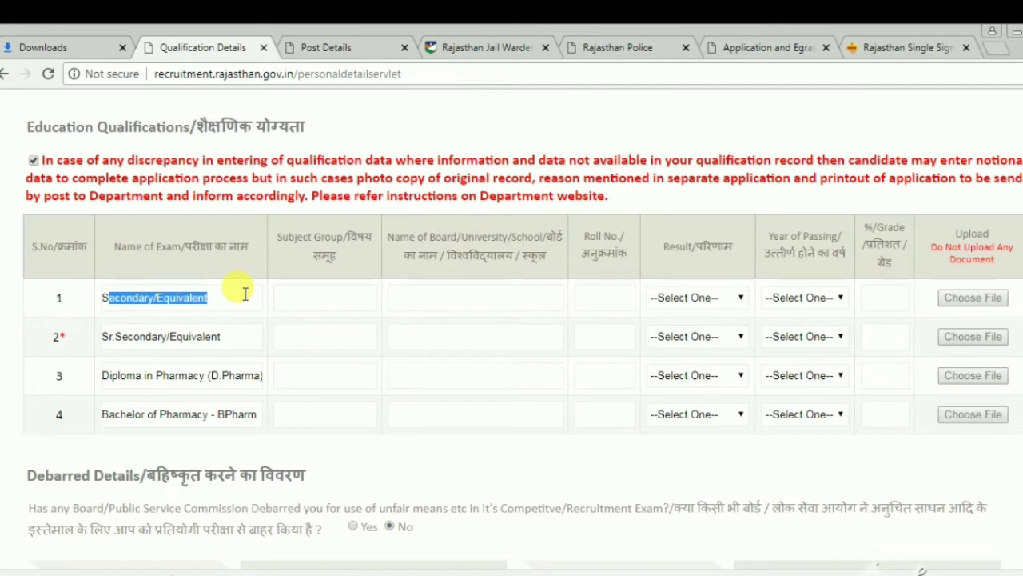
click(87, 572)
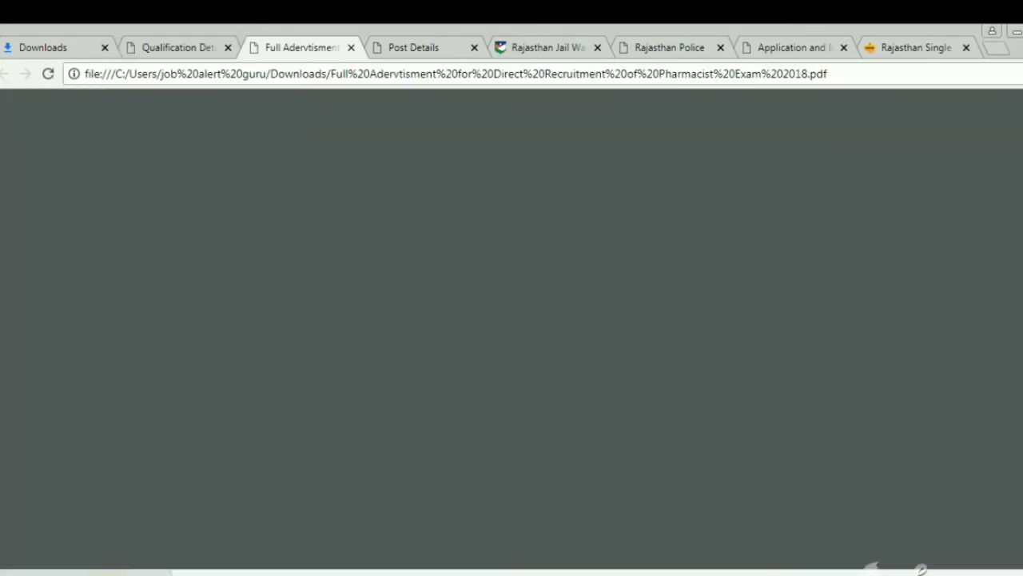